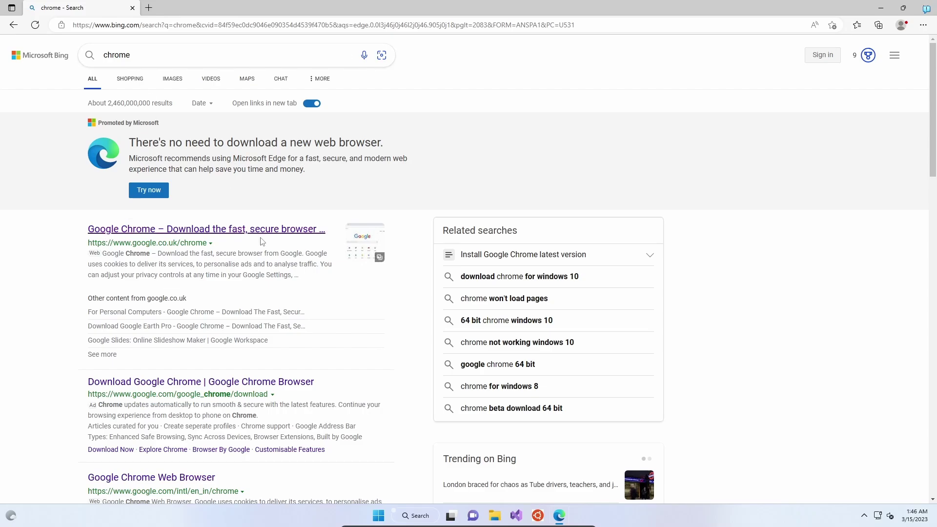
Open Google's Chrome page, opt out of usage statistics and crash reports, and download the installer.
{"action": "left_click", "coordinate": [209, 229]}
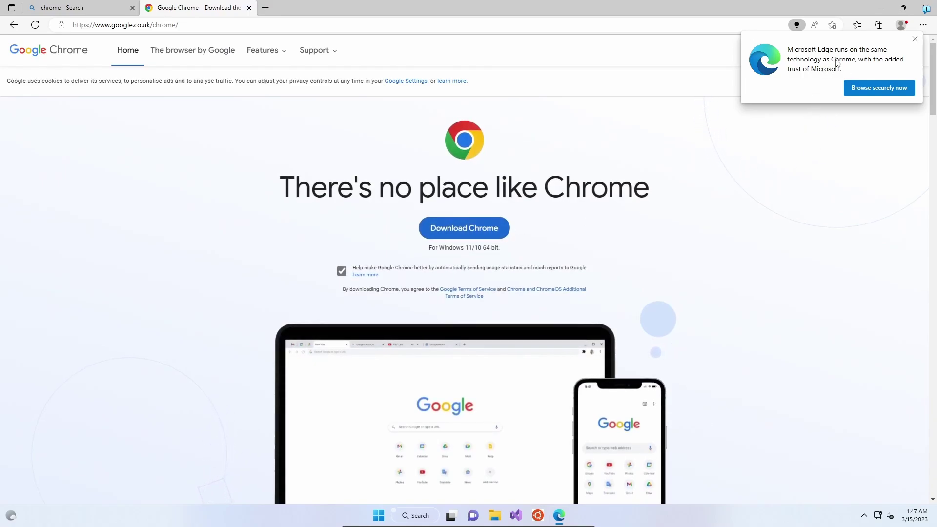
{"action": "left_click", "coordinate": [916, 40]}
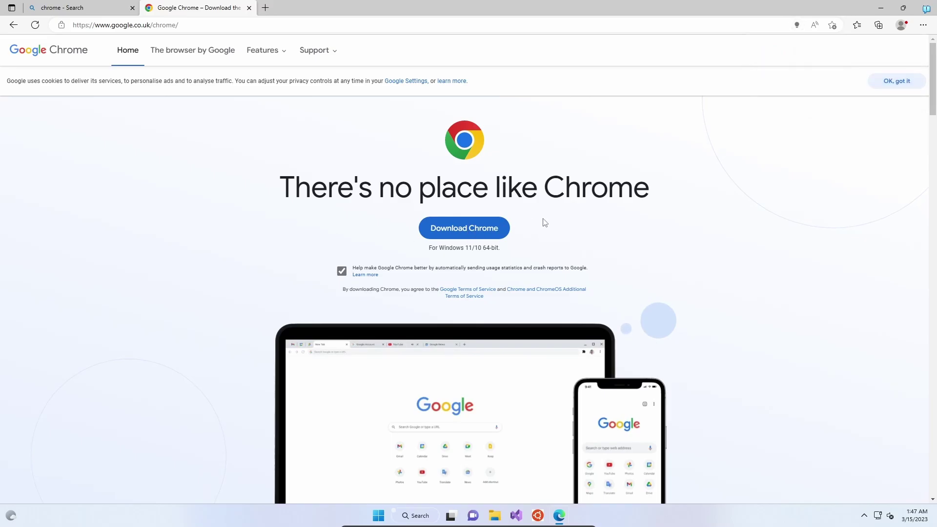
{"action": "scroll", "coordinate": [574, 223], "scroll_direction": "down", "scroll_amount": 3}
{"action": "scroll", "coordinate": [574, 222], "scroll_direction": "down", "scroll_amount": 7}
{"action": "scroll", "coordinate": [593, 308], "scroll_direction": "up", "scroll_amount": 10}
{"action": "left_click", "coordinate": [343, 272]}
{"action": "left_click", "coordinate": [461, 228]}
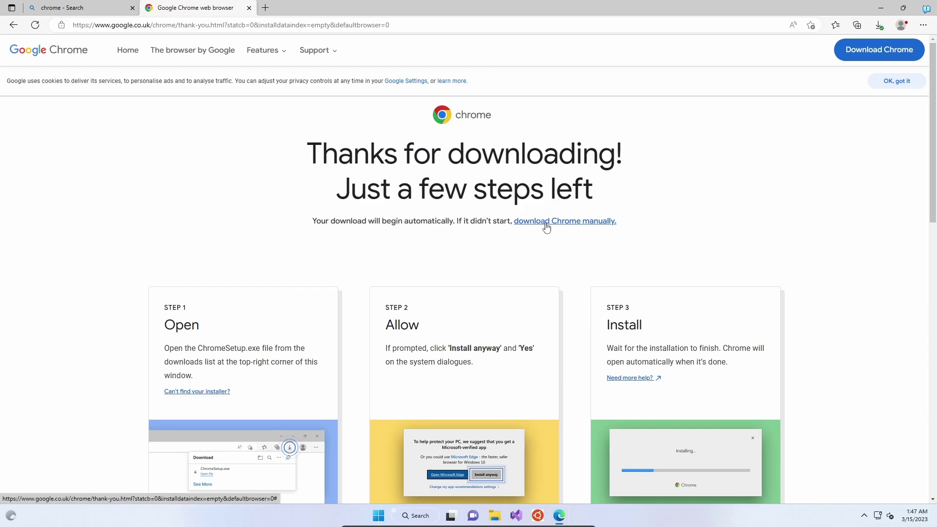
Run ChromeSetup.exe from Edge's downloads, approve the UAC prompt, and restore down Edge.
{"action": "left_click", "coordinate": [879, 25]}
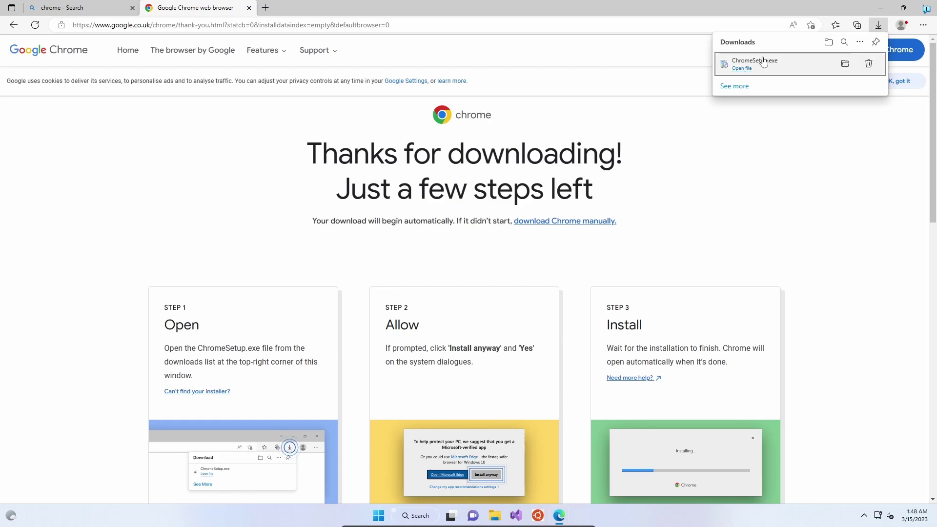
{"action": "left_click", "coordinate": [743, 70]}
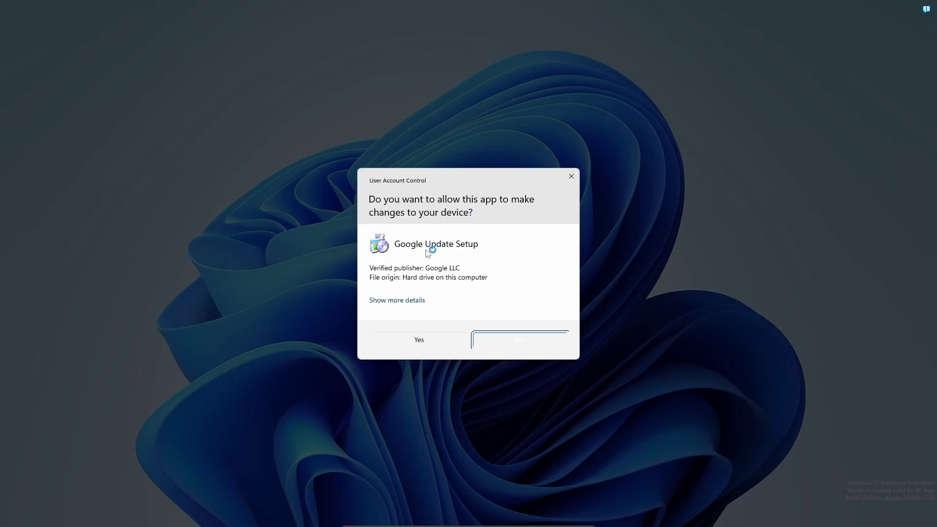
{"action": "left_click", "coordinate": [420, 341]}
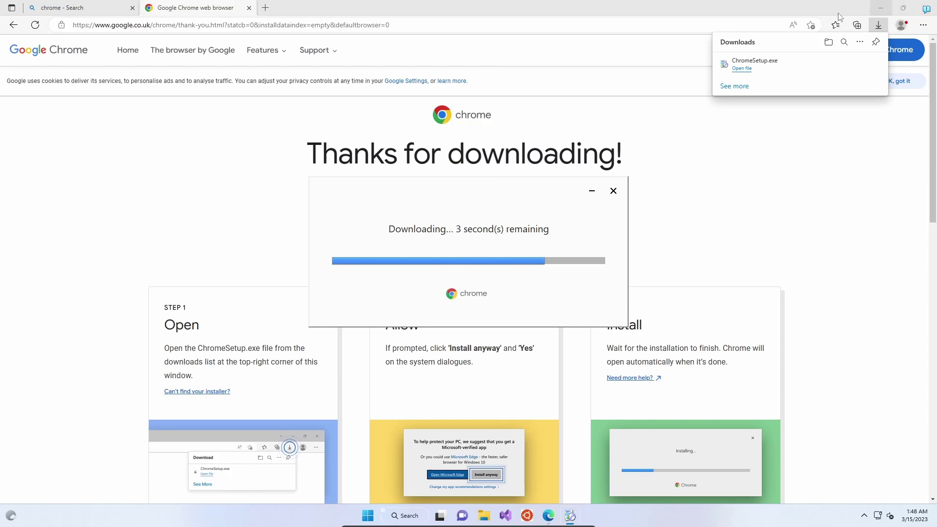
{"action": "left_click", "coordinate": [904, 8]}
Close Edge, then centre and maximize the Chrome welcome window.
{"action": "left_click", "coordinate": [903, 18]}
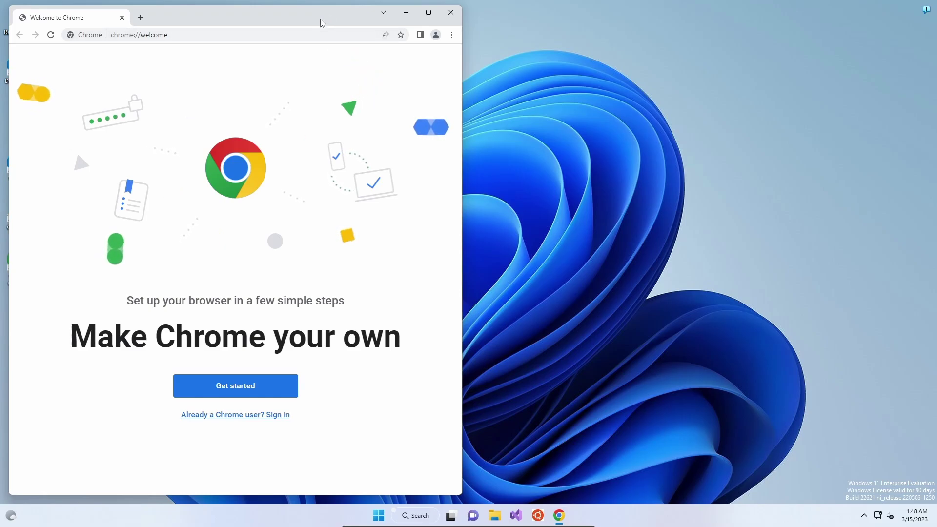
{"action": "left_click_drag", "start_coordinate": [322, 20], "coordinate": [491, 45]}
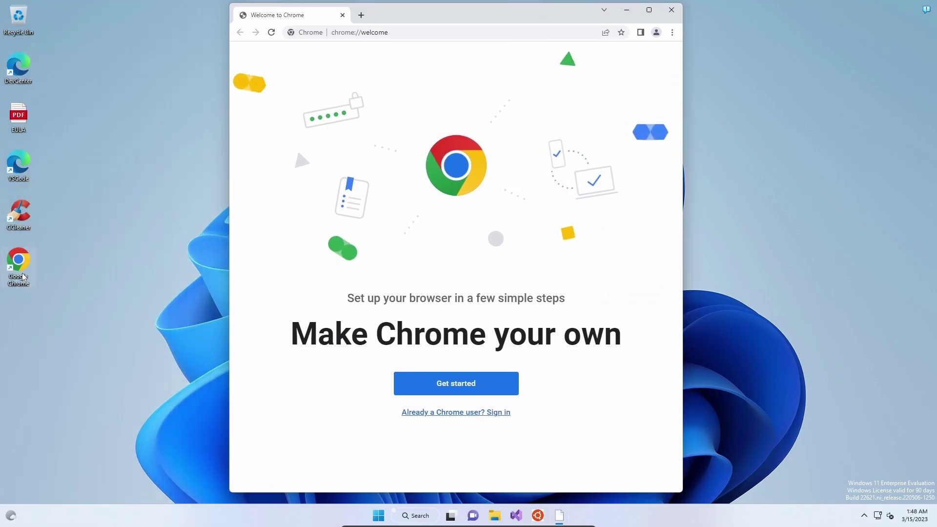
{"action": "double_click", "coordinate": [505, 19]}
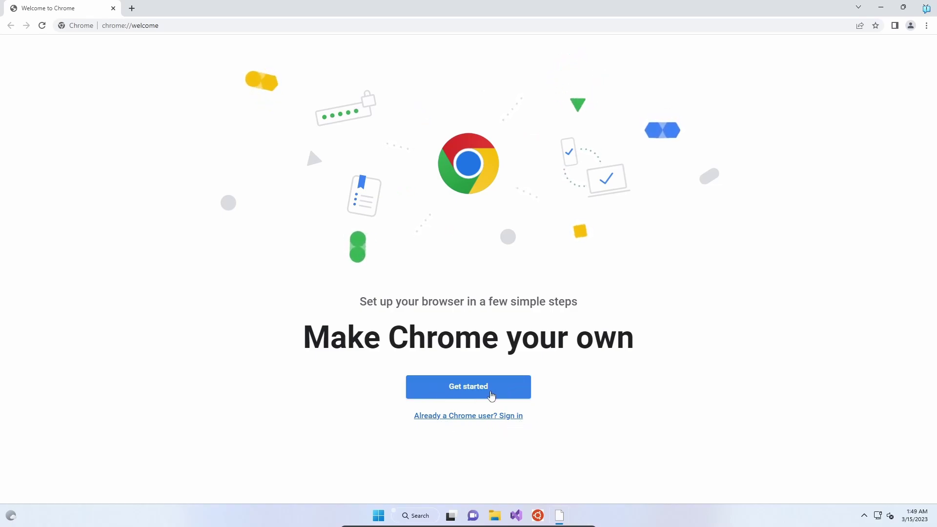
Keep the Gmail, YouTube and Maps bookmarks, then choose the Geometric shapes background after previewing others.
{"action": "left_click", "coordinate": [474, 391]}
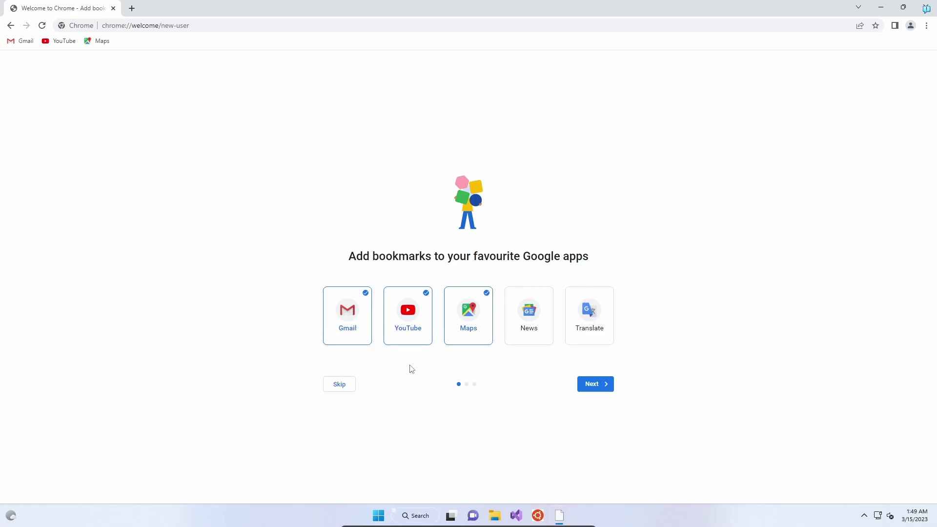
{"action": "left_click", "coordinate": [591, 385]}
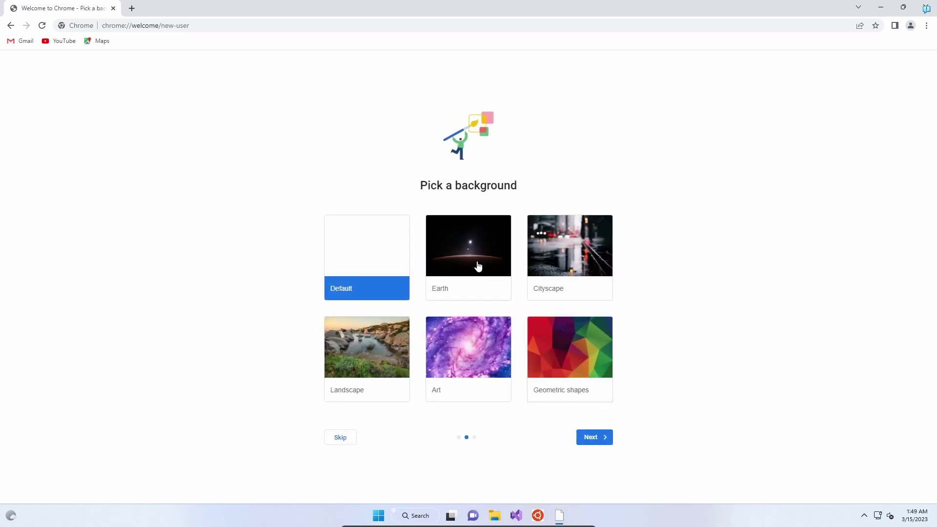
{"action": "left_click", "coordinate": [577, 358]}
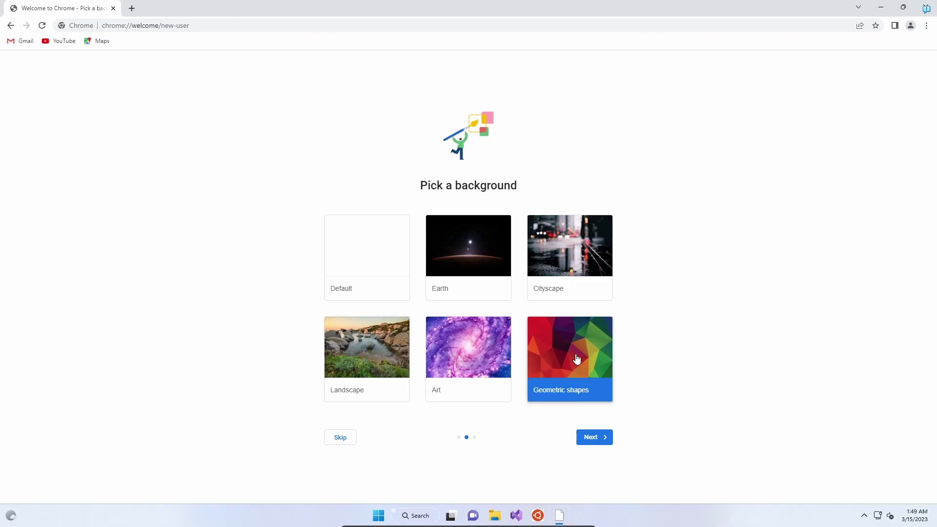
{"action": "left_click", "coordinate": [485, 277]}
{"action": "left_click", "coordinate": [555, 266]}
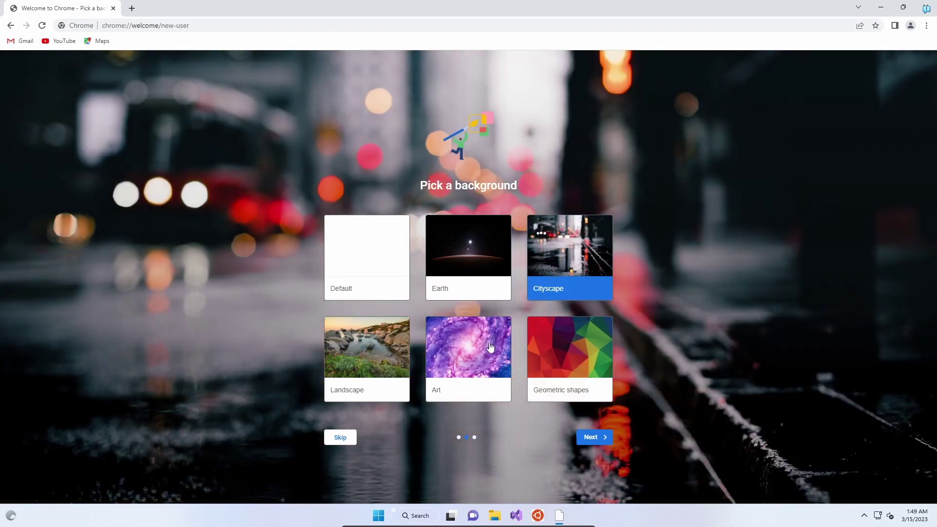
{"action": "left_click", "coordinate": [478, 364]}
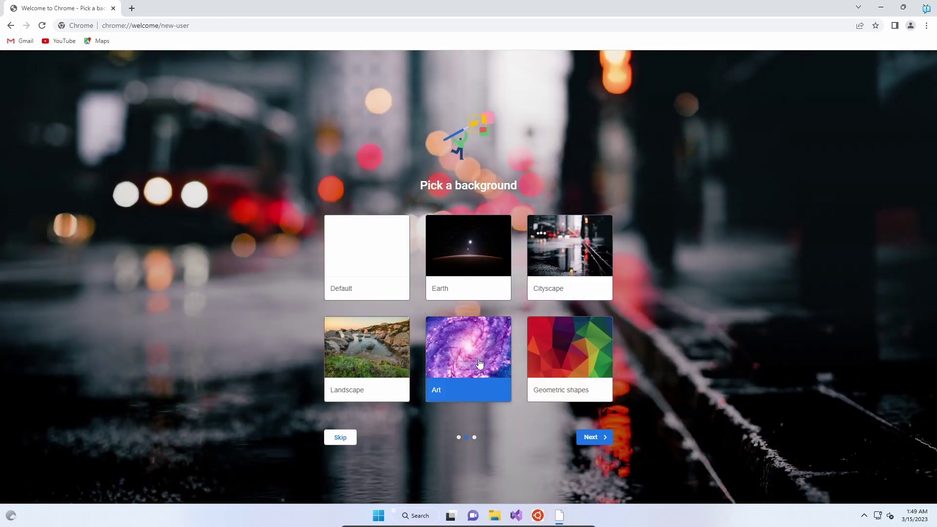
{"action": "left_click", "coordinate": [380, 364]}
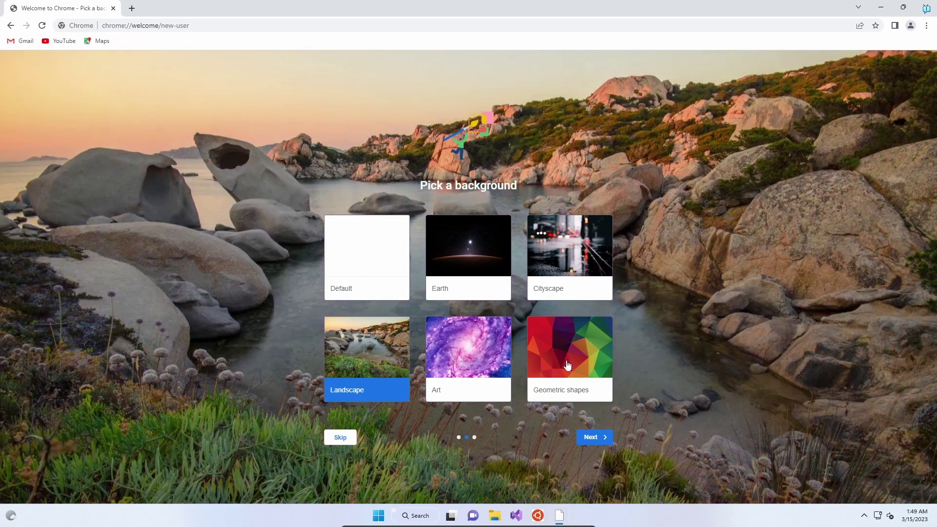
{"action": "left_click", "coordinate": [567, 365]}
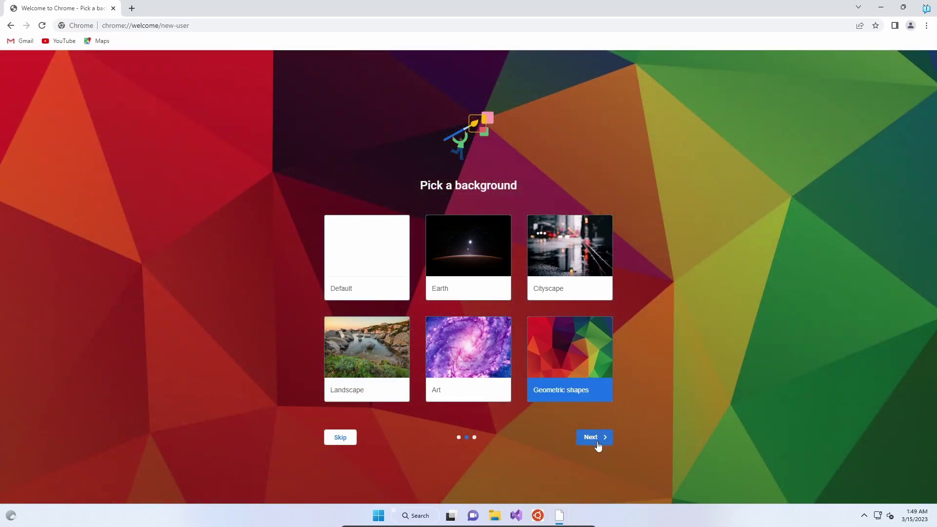
{"action": "left_click", "coordinate": [598, 446]}
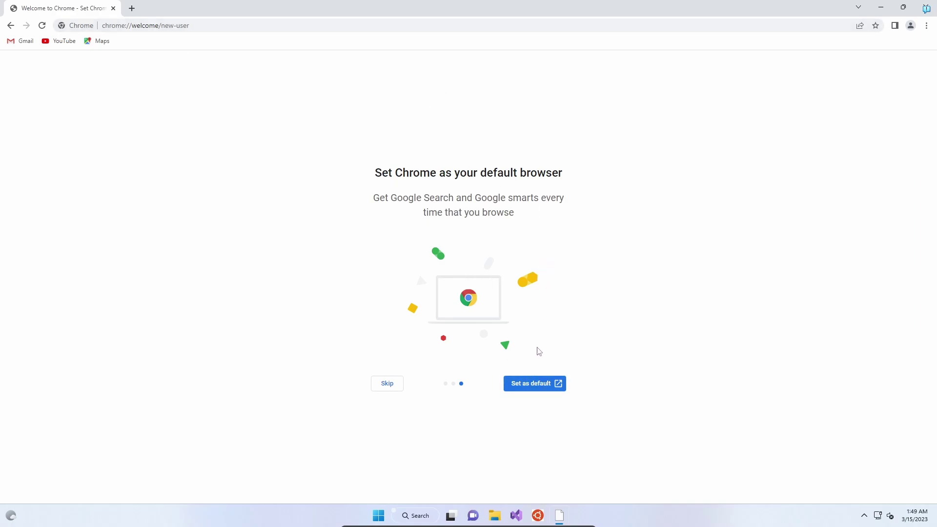
Open Windows default apps, review Microsoft Edge's file and link associations, then return to the list.
{"action": "left_click", "coordinate": [532, 388]}
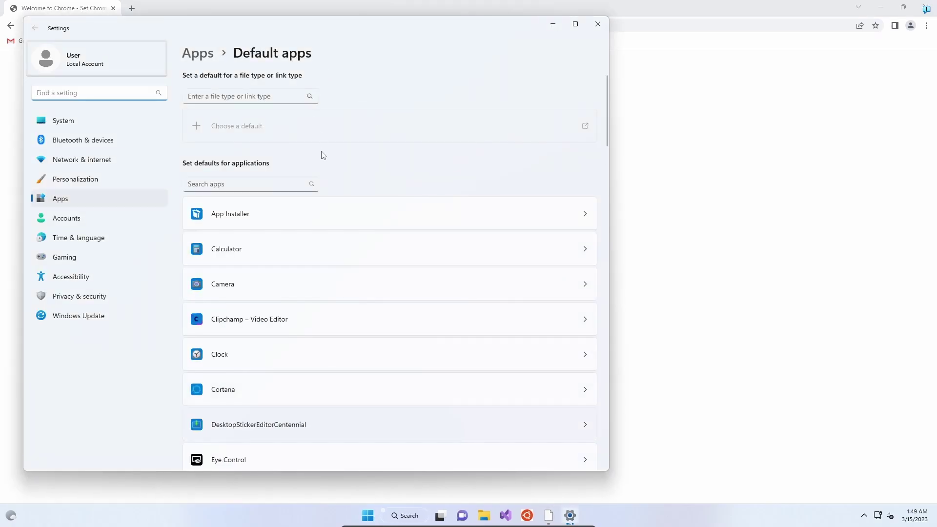
{"action": "scroll", "coordinate": [329, 250], "scroll_direction": "down", "scroll_amount": 8}
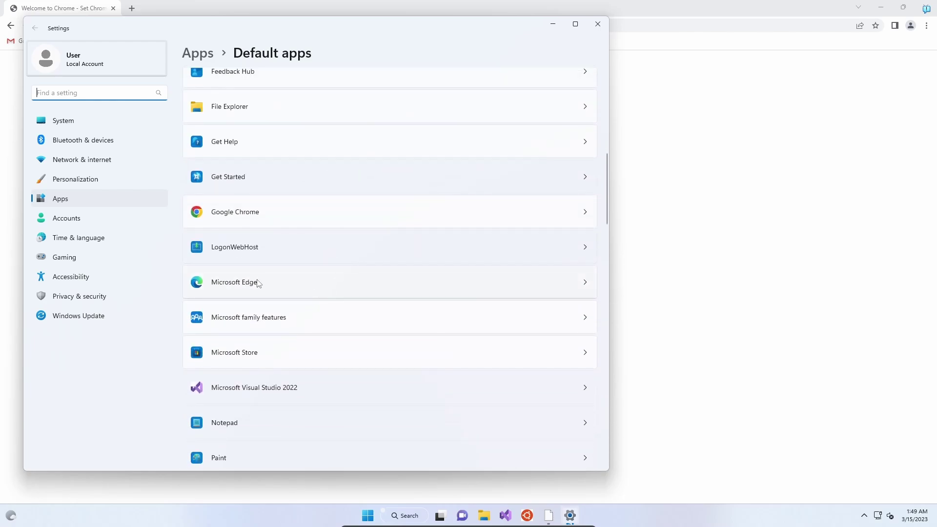
{"action": "left_click", "coordinate": [259, 283]}
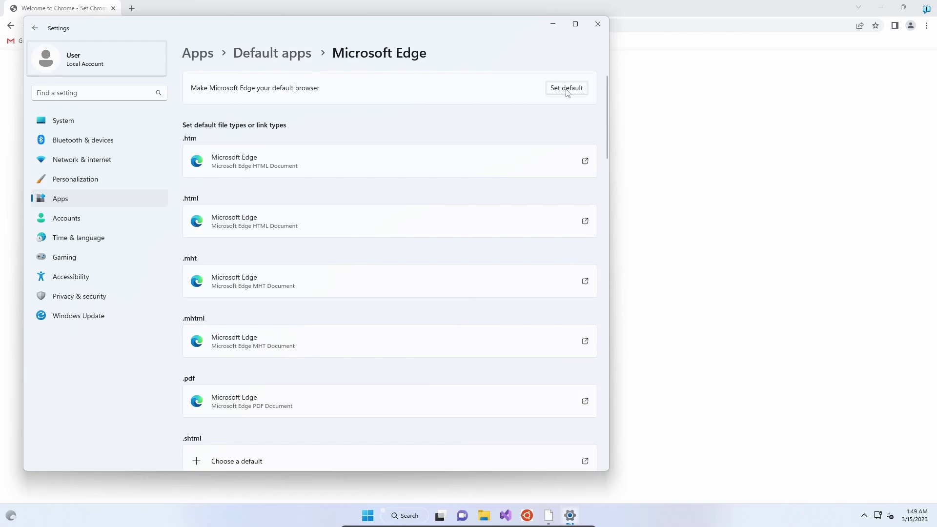
{"action": "scroll", "coordinate": [264, 183], "scroll_direction": "down", "scroll_amount": 10}
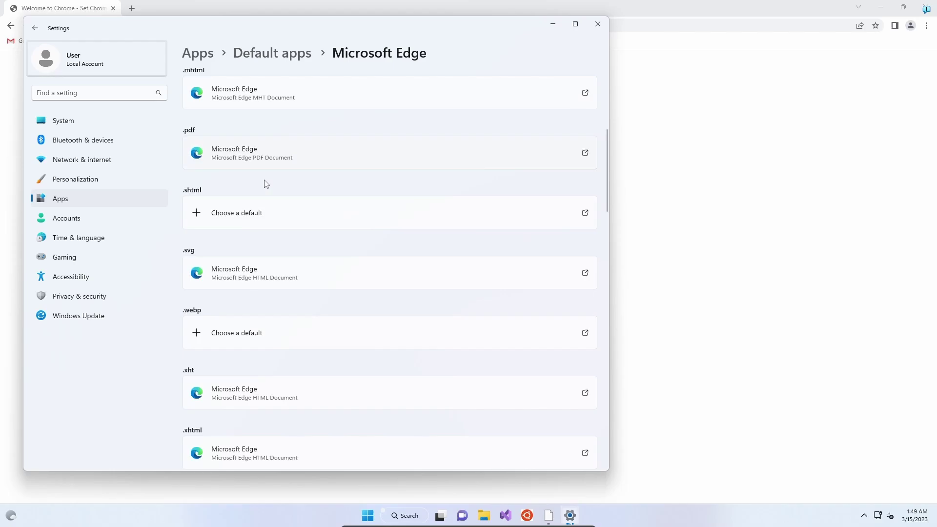
{"action": "scroll", "coordinate": [278, 194], "scroll_direction": "up", "scroll_amount": 10}
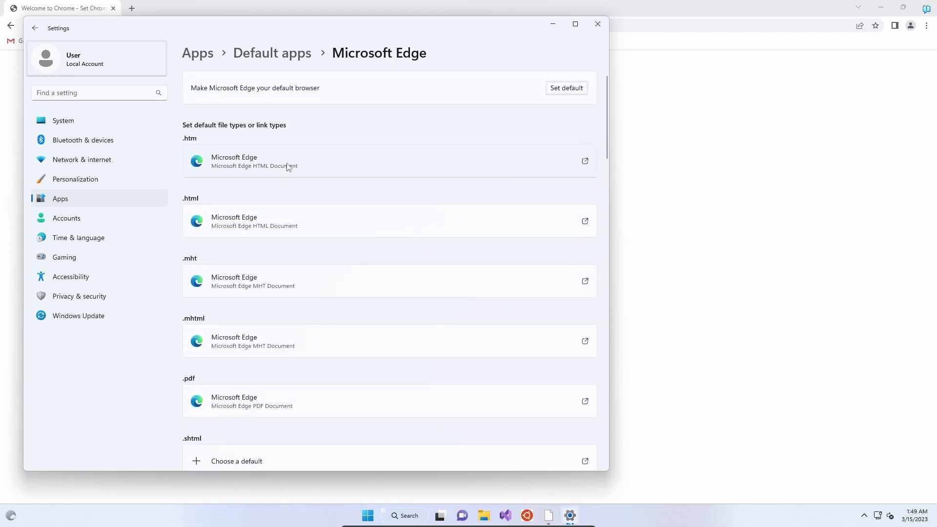
{"action": "scroll", "coordinate": [304, 334], "scroll_direction": "down", "scroll_amount": 15}
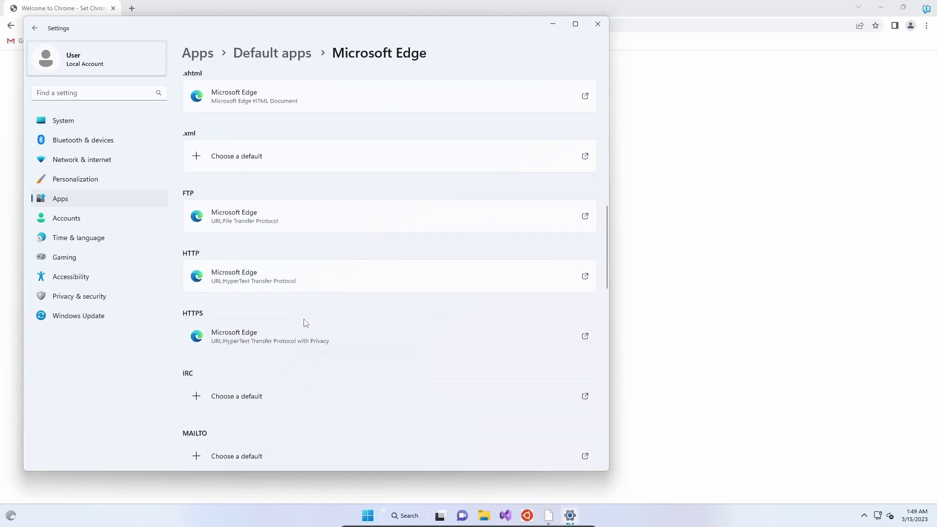
{"action": "left_click", "coordinate": [292, 55]}
{"action": "scroll", "coordinate": [313, 254], "scroll_direction": "down", "scroll_amount": 8}
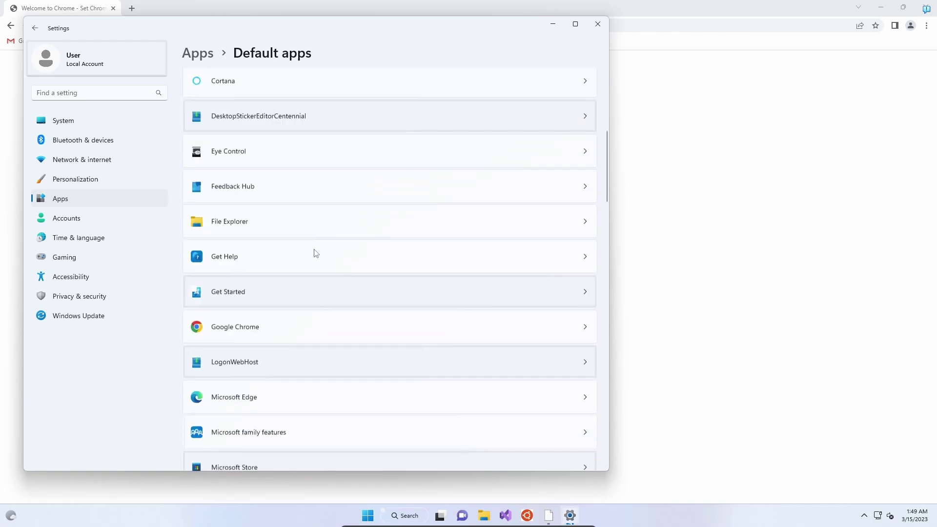
Set Chrome as default and verify .htm and .html open in Chrome while .pdf and .svg stay with Edge.
{"action": "left_click", "coordinate": [265, 280]}
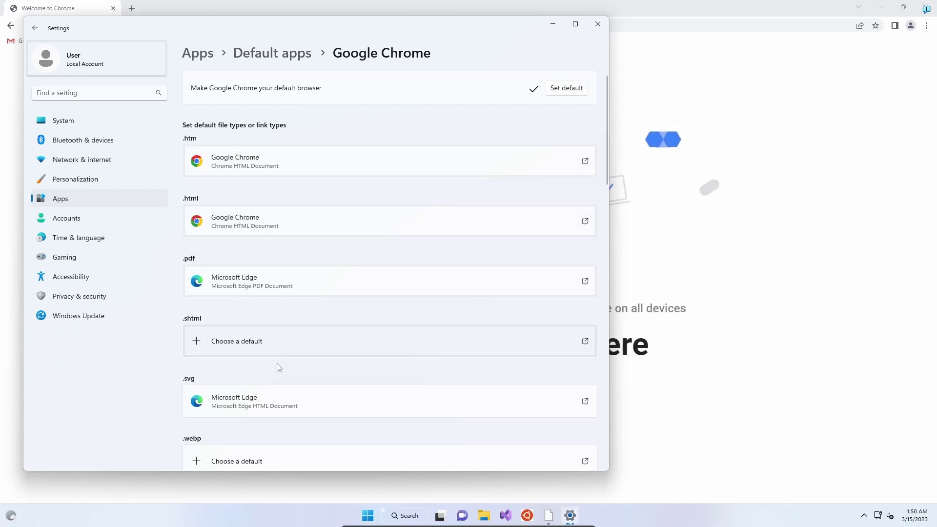
{"action": "scroll", "coordinate": [280, 366], "scroll_direction": "down", "scroll_amount": 1}
{"action": "scroll", "coordinate": [259, 234], "scroll_direction": "down", "scroll_amount": 2}
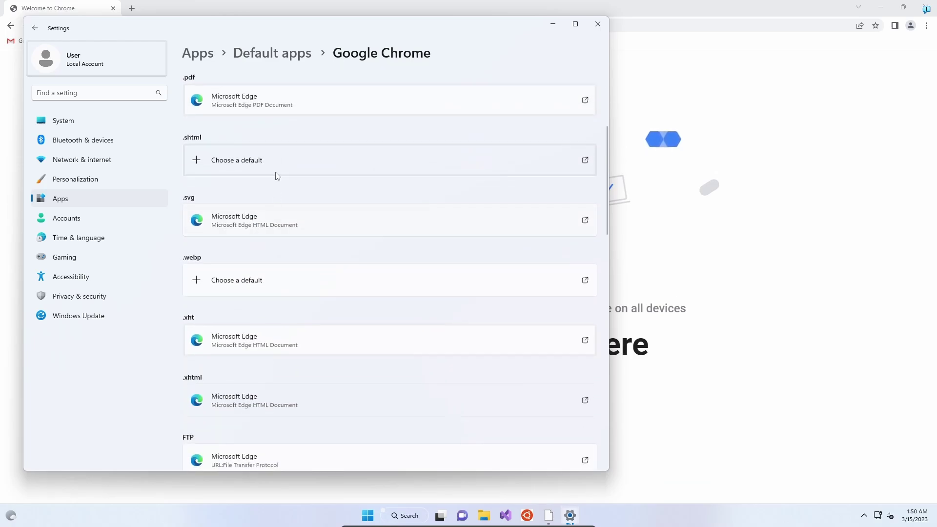
{"action": "scroll", "coordinate": [295, 298], "scroll_direction": "down", "scroll_amount": 5}
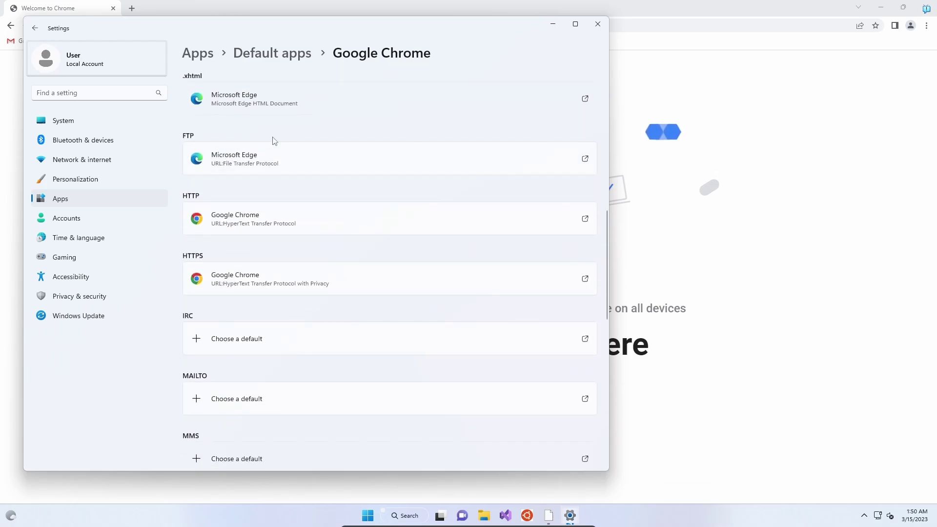
{"action": "scroll", "coordinate": [284, 178], "scroll_direction": "down", "scroll_amount": 1}
{"action": "scroll", "coordinate": [245, 185], "scroll_direction": "down", "scroll_amount": 2}
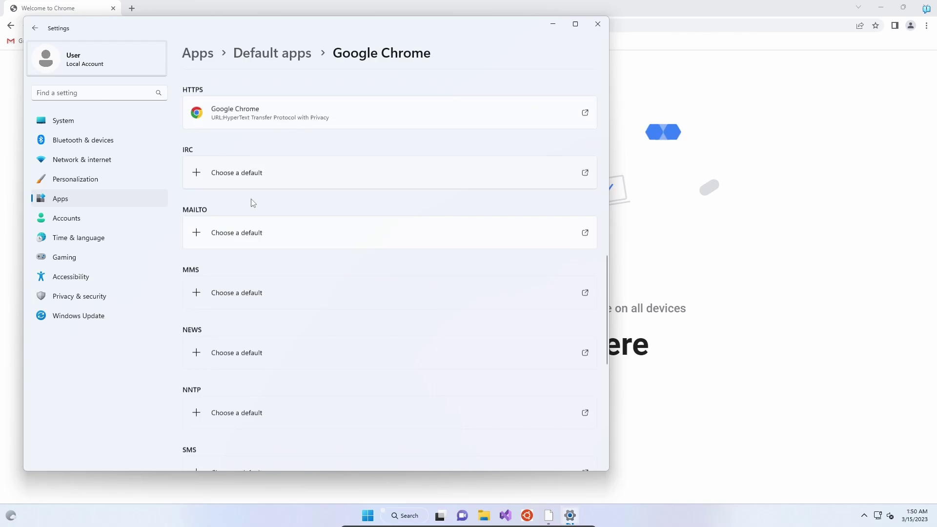
{"action": "scroll", "coordinate": [249, 200], "scroll_direction": "up", "scroll_amount": 2}
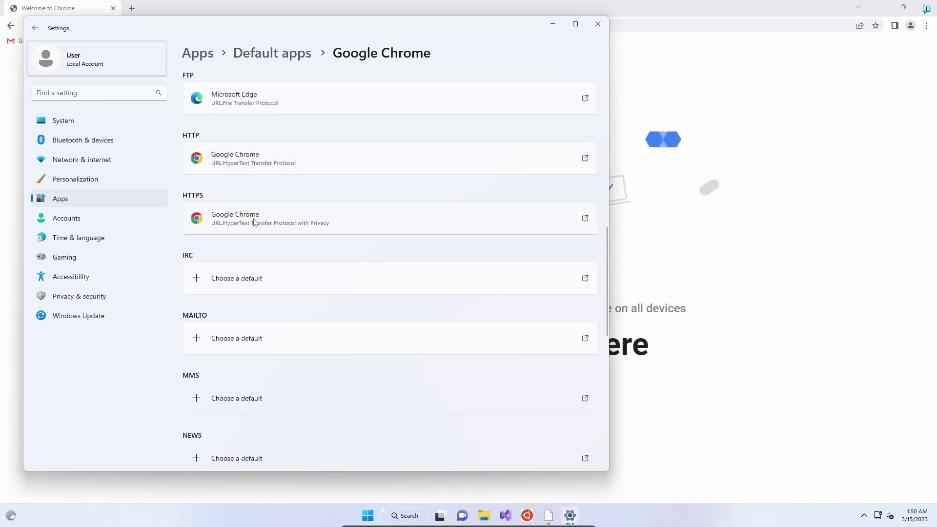
{"action": "scroll", "coordinate": [271, 210], "scroll_direction": "up", "scroll_amount": 10}
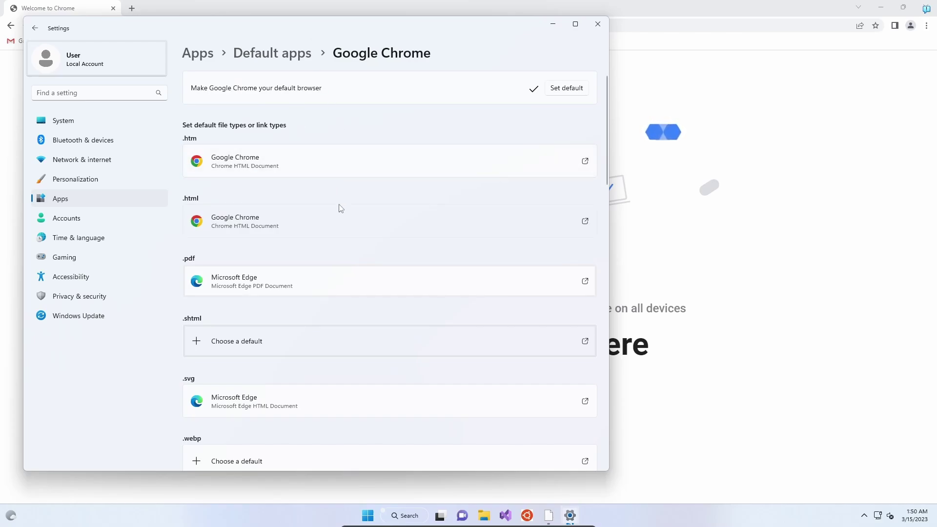
{"action": "scroll", "coordinate": [341, 208], "scroll_direction": "down", "scroll_amount": 10}
{"action": "scroll", "coordinate": [344, 212], "scroll_direction": "up", "scroll_amount": 10}
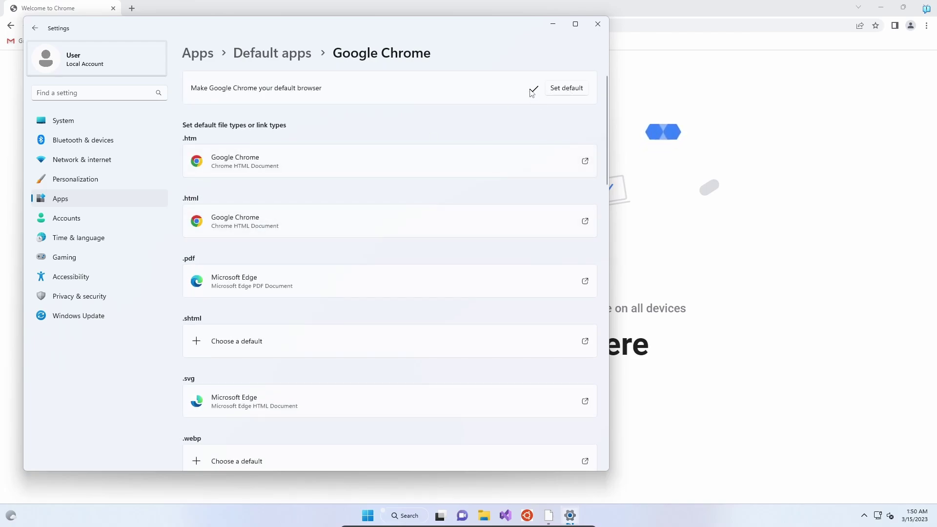
Close Settings and search Google for 'test' from Chrome's address bar.
{"action": "left_click", "coordinate": [595, 26]}
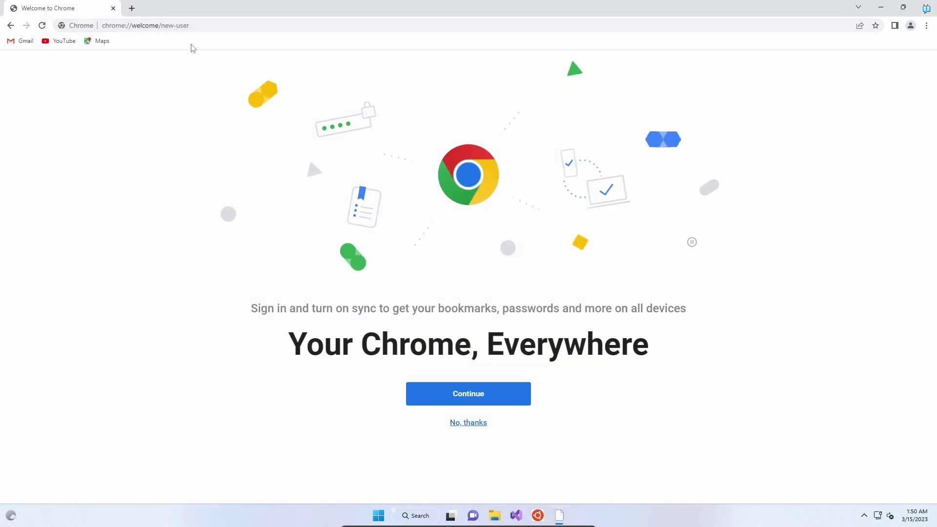
{"action": "left_click", "coordinate": [191, 26]}
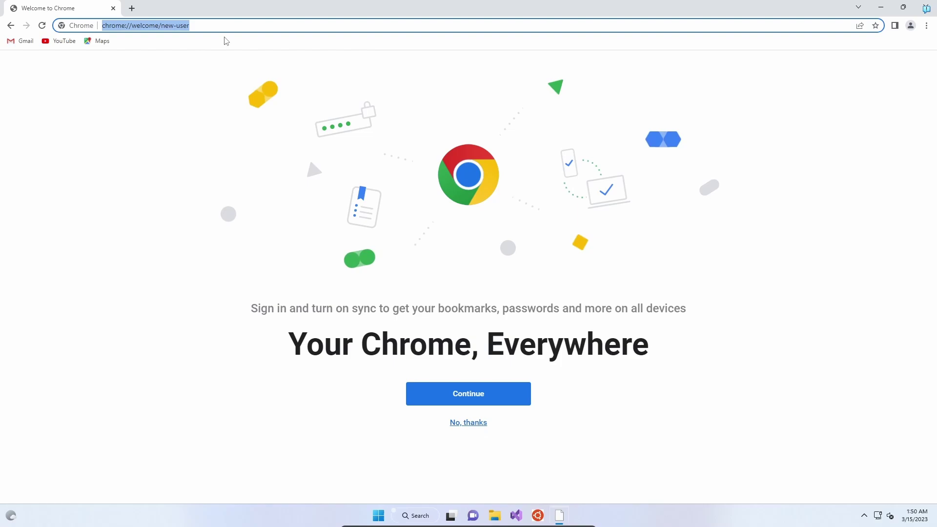
{"action": "type", "text": "test"}
{"action": "key", "text": "Return"}
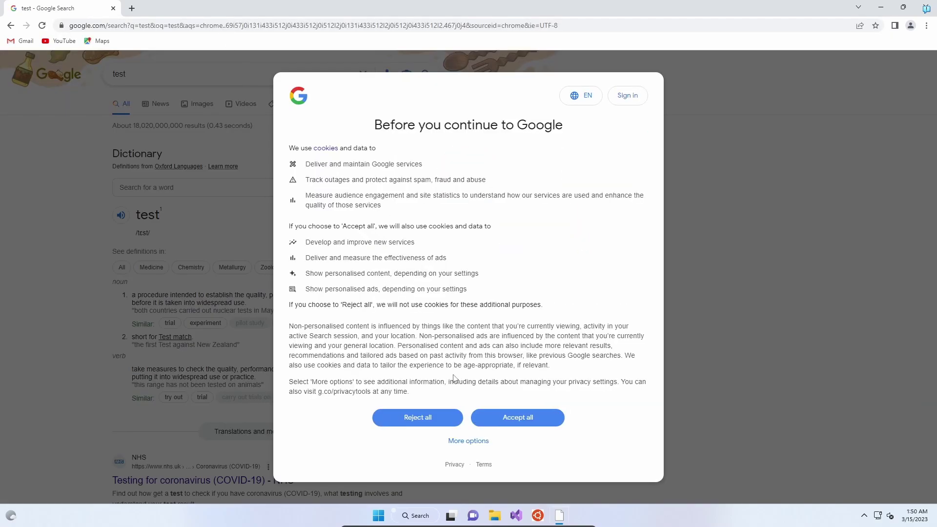
Accept all cookies on the consent notice and scroll through the 'test' results.
{"action": "left_click", "coordinate": [508, 417]}
{"action": "scroll", "coordinate": [308, 208], "scroll_direction": "down", "scroll_amount": 10}
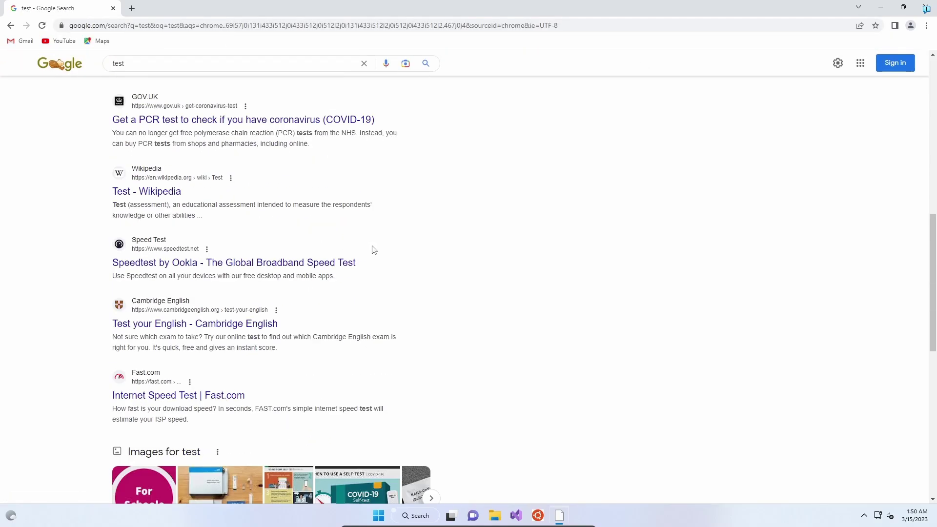
{"action": "scroll", "coordinate": [375, 234], "scroll_direction": "down", "scroll_amount": 8}
{"action": "scroll", "coordinate": [377, 215], "scroll_direction": "up", "scroll_amount": 18}
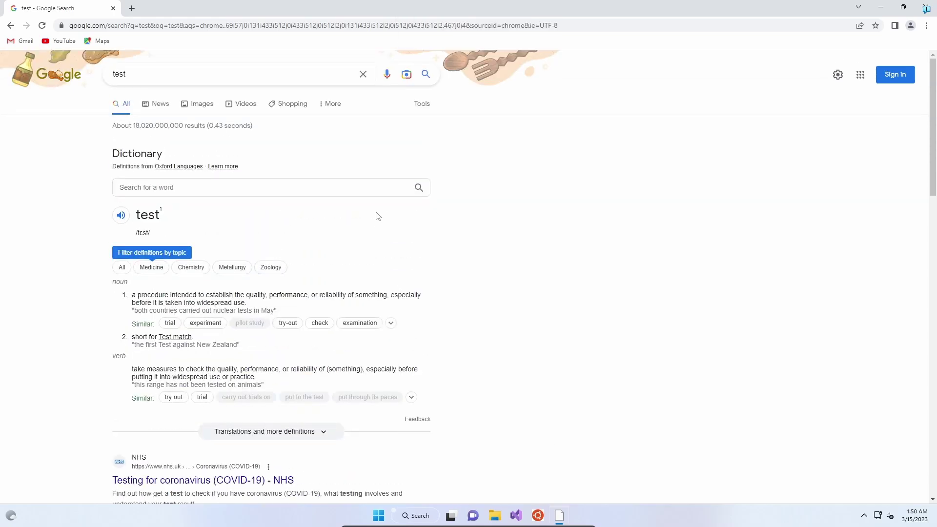